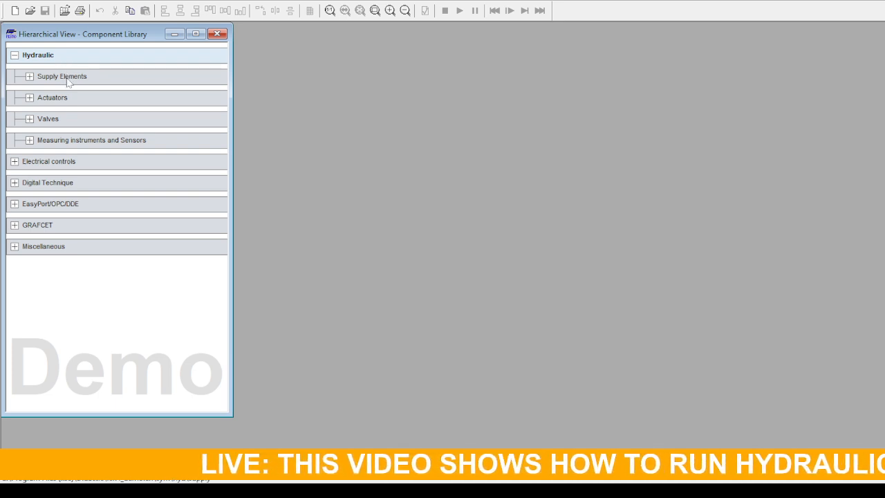
- Create a new circuit and place a tank from the hydraulic supply elements in the lower part of the sheet
{"action": "left_click", "coordinate": [61, 77]}
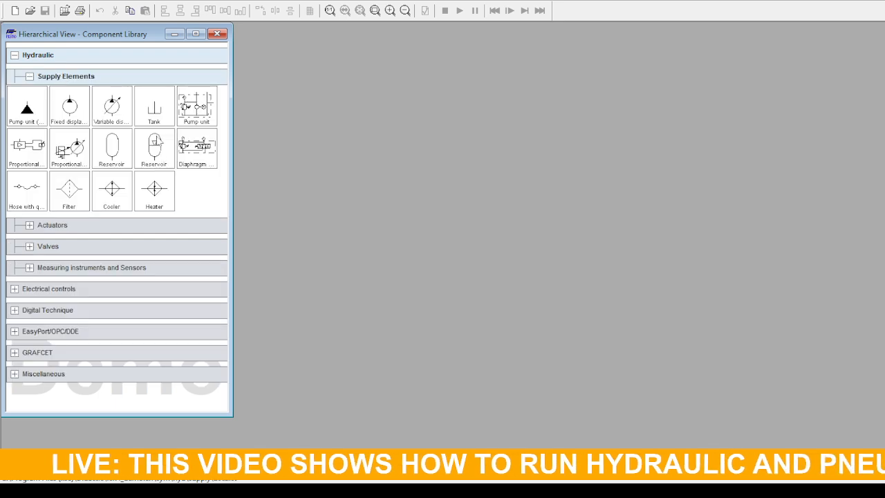
{"action": "mouse_move", "coordinate": [155, 109]}
{"action": "left_mouse_down"}
{"action": "mouse_move", "coordinate": [186, 105]}
{"action": "mouse_move", "coordinate": [401, 247]}
{"action": "mouse_move", "coordinate": [227, 145]}
{"action": "mouse_move", "coordinate": [164, 112]}
{"action": "mouse_move", "coordinate": [153, 117]}
{"action": "left_mouse_up"}
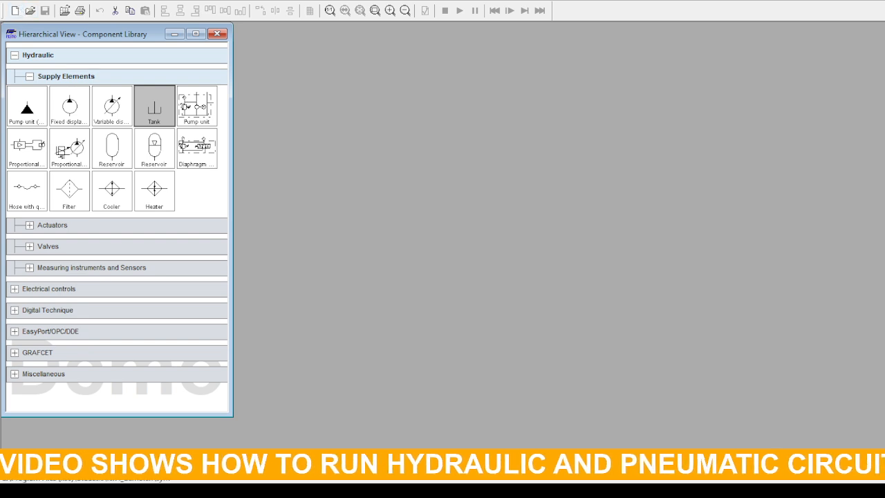
{"action": "left_click", "coordinate": [14, 12]}
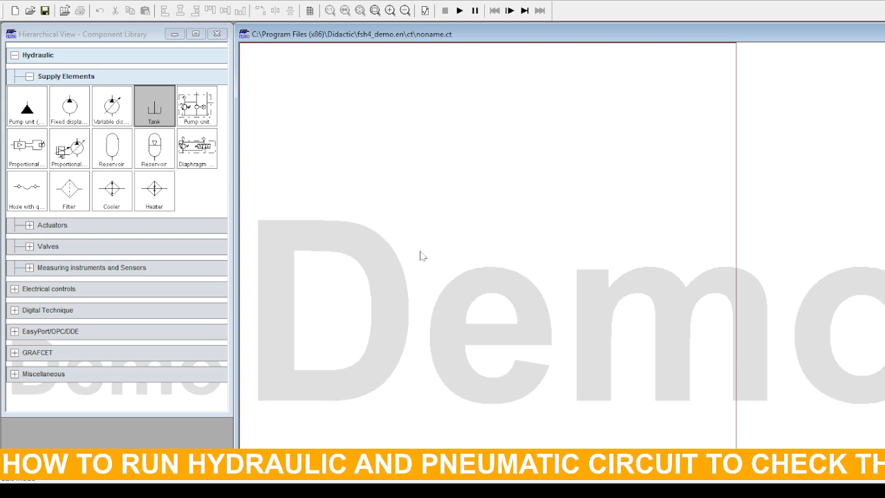
{"action": "mouse_move", "coordinate": [150, 105]}
{"action": "left_mouse_down"}
{"action": "mouse_move", "coordinate": [417, 282]}
{"action": "mouse_move", "coordinate": [446, 338]}
{"action": "mouse_move", "coordinate": [423, 362]}
{"action": "left_mouse_up"}
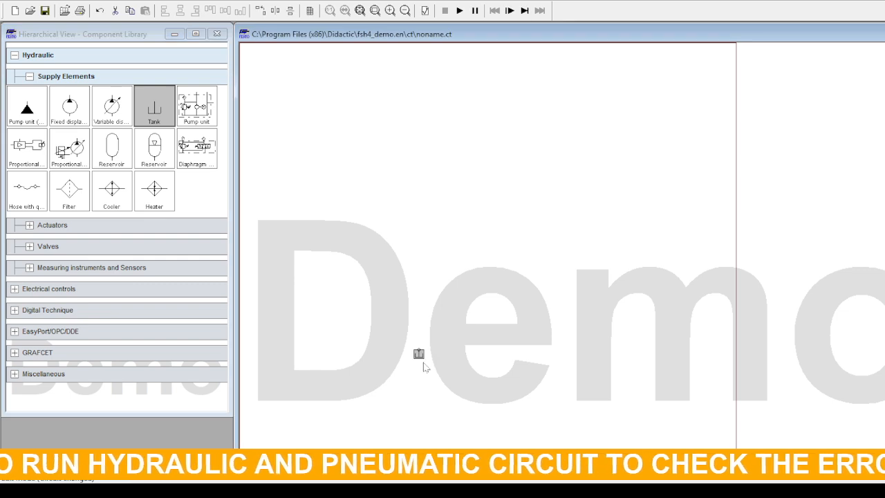
{"action": "left_click", "coordinate": [390, 11]}
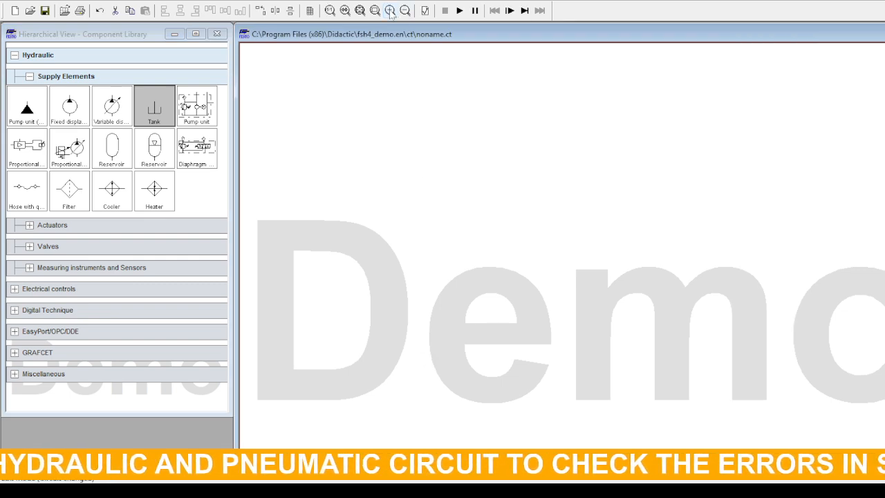
{"action": "left_click", "coordinate": [405, 10]}
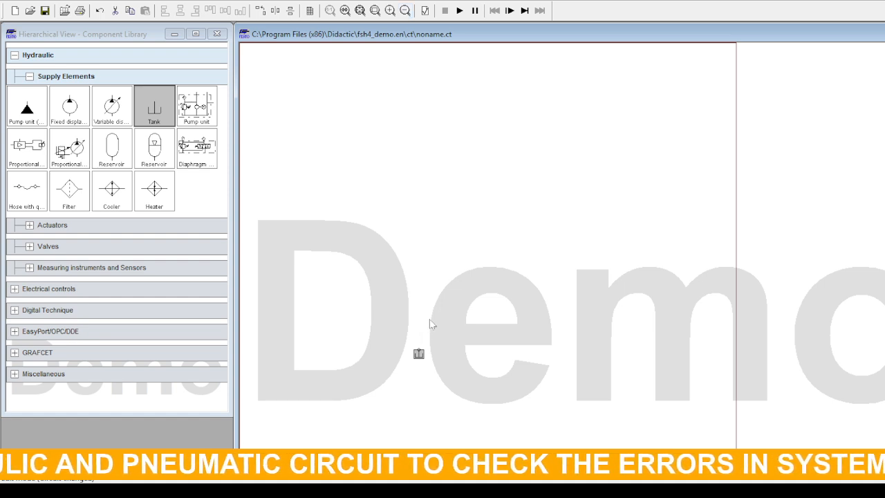
{"action": "left_click", "coordinate": [425, 407]}
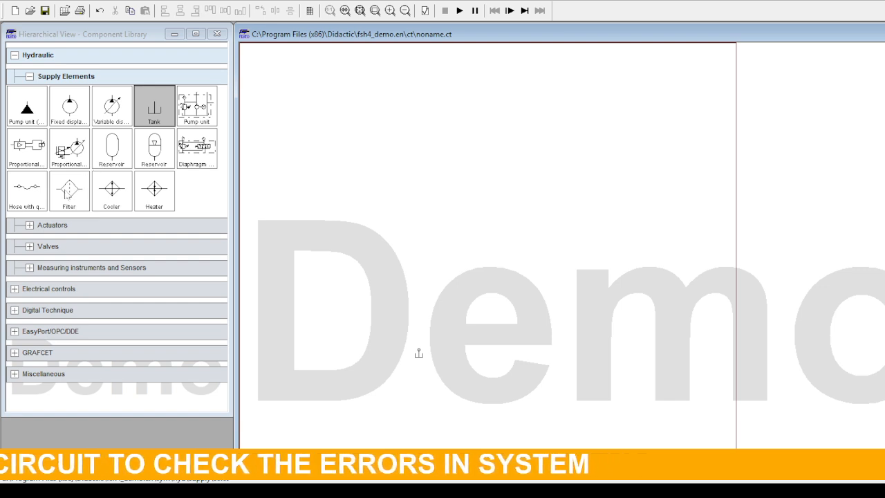
- Add a filter, rotate it to a vertical orientation and align it directly above the tank
{"action": "left_click_drag", "start_coordinate": [68, 196], "coordinate": [412, 301]}
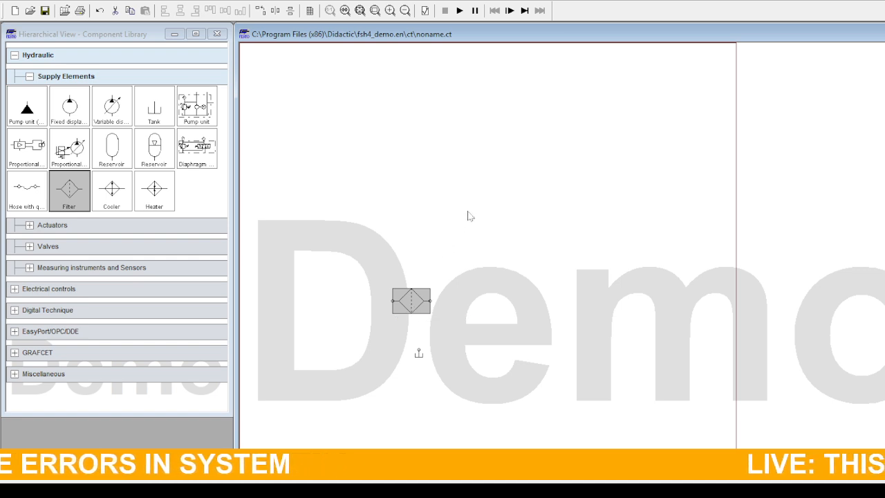
{"action": "key", "text": "ctrl+r"}
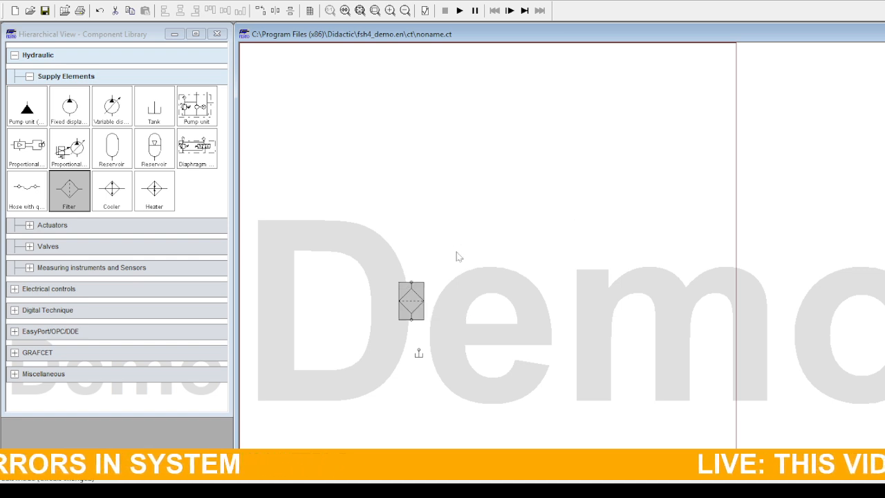
{"action": "left_click_drag", "start_coordinate": [417, 301], "coordinate": [425, 302]}
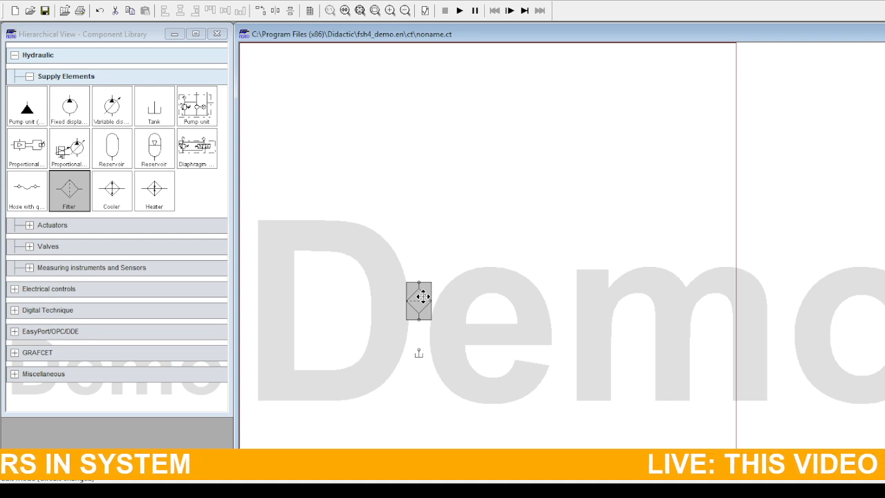
{"action": "left_click", "coordinate": [370, 221]}
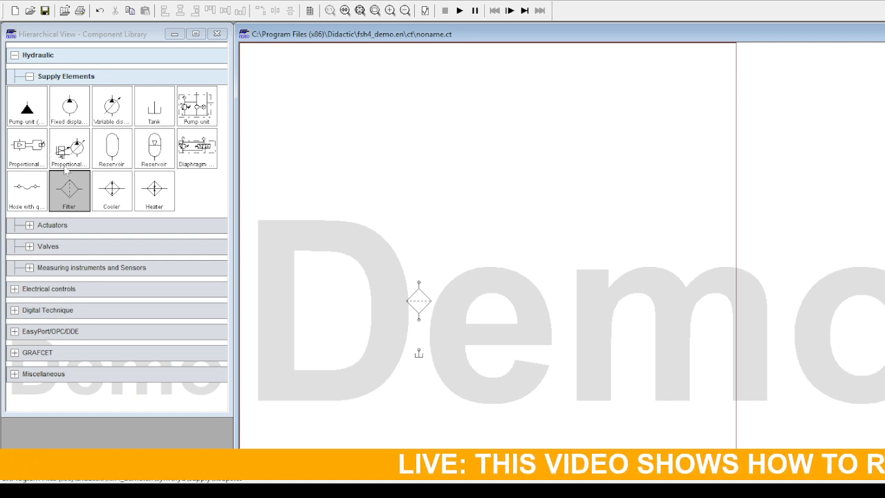
- Add a hydraulic motor from the actuators and a pump found through the component search above the filter
{"action": "left_click", "coordinate": [67, 231]}
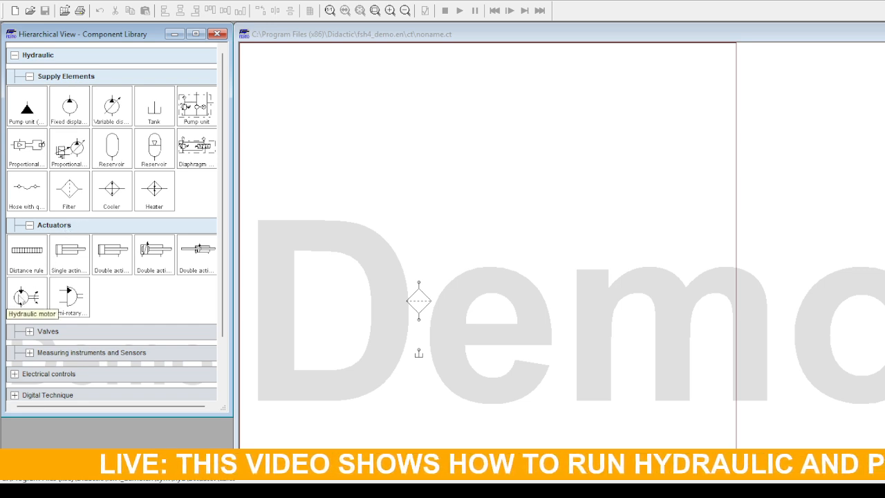
{"action": "left_click_drag", "start_coordinate": [21, 297], "coordinate": [374, 253]}
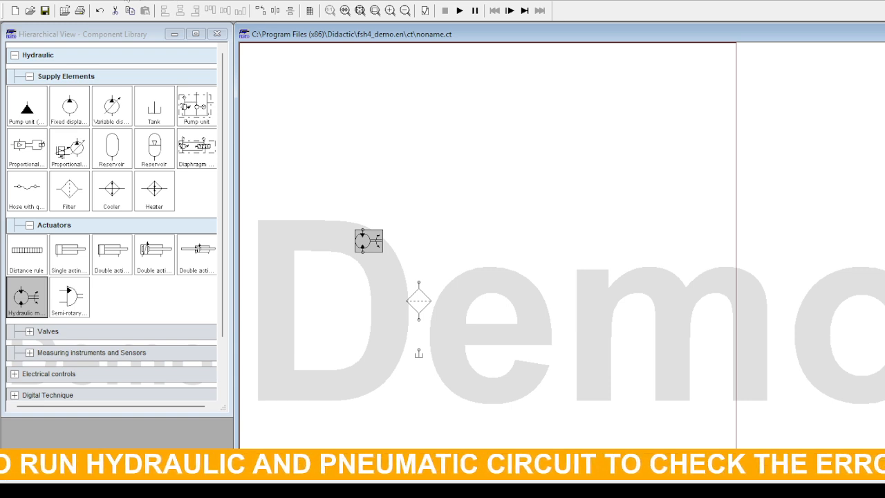
{"action": "left_click", "coordinate": [160, 11]}
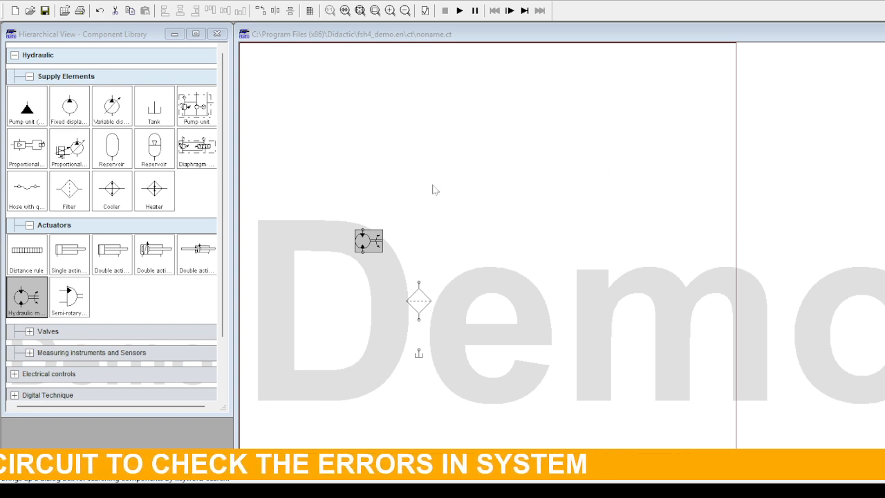
{"action": "left_click", "coordinate": [478, 378]}
{"action": "left_click_drag", "start_coordinate": [491, 267], "coordinate": [405, 234]}
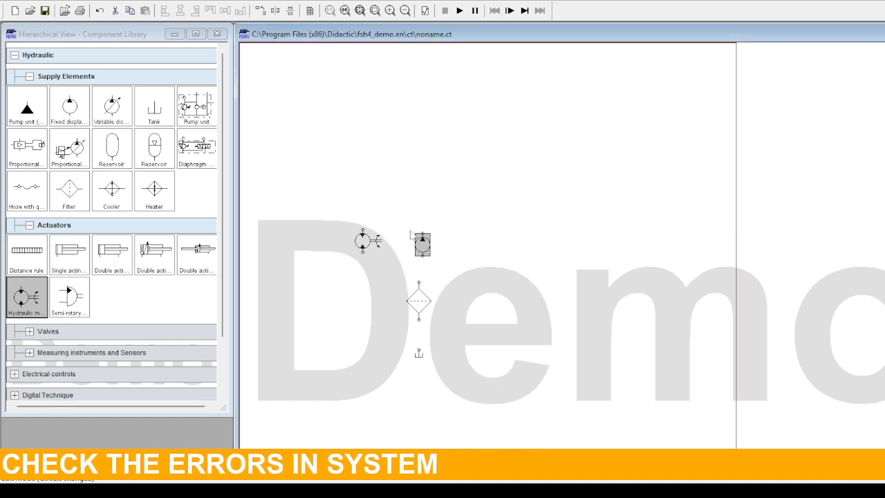
- Move the hydraulic motor beside the pump so that its shaft meets the pump
{"action": "left_click", "coordinate": [493, 242]}
{"action": "left_click_drag", "start_coordinate": [362, 240], "coordinate": [396, 242]}
{"action": "left_click", "coordinate": [544, 248]}
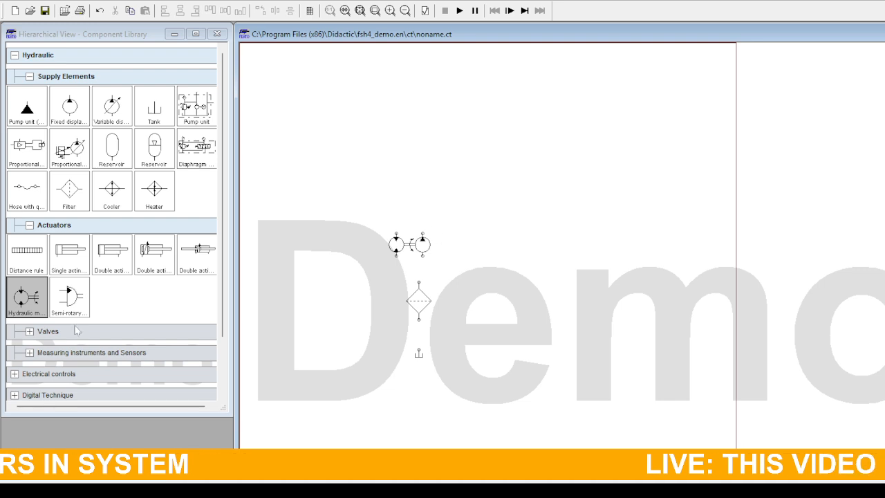
- Insert a 4/3-way solenoid valve with bypass position through the component search and position it above the pump
{"action": "left_click", "coordinate": [30, 331]}
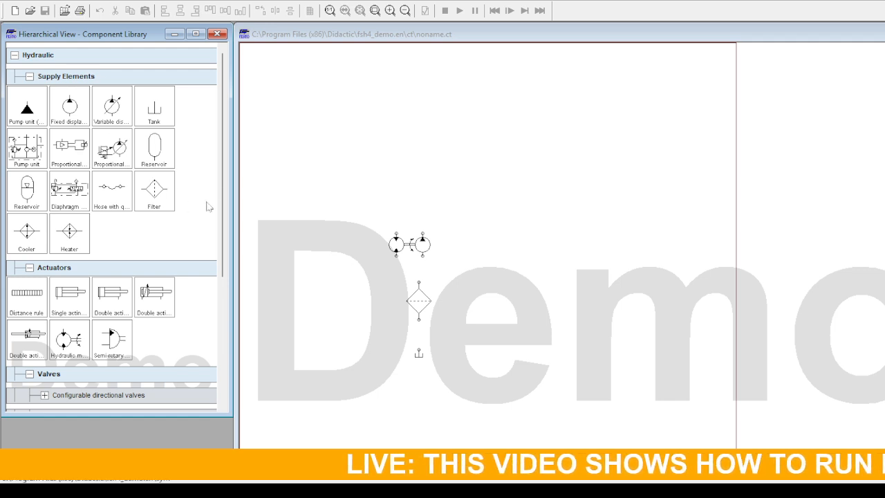
{"action": "left_click", "coordinate": [367, 145]}
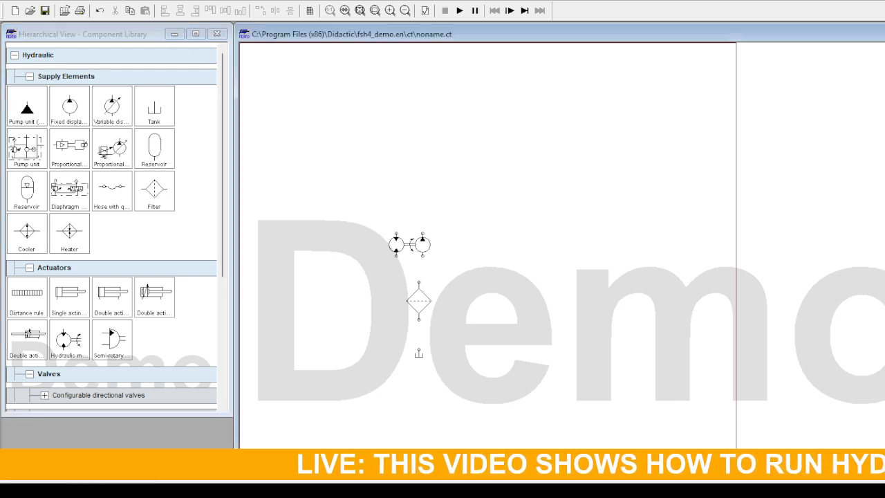
{"action": "left_click", "coordinate": [148, 14]}
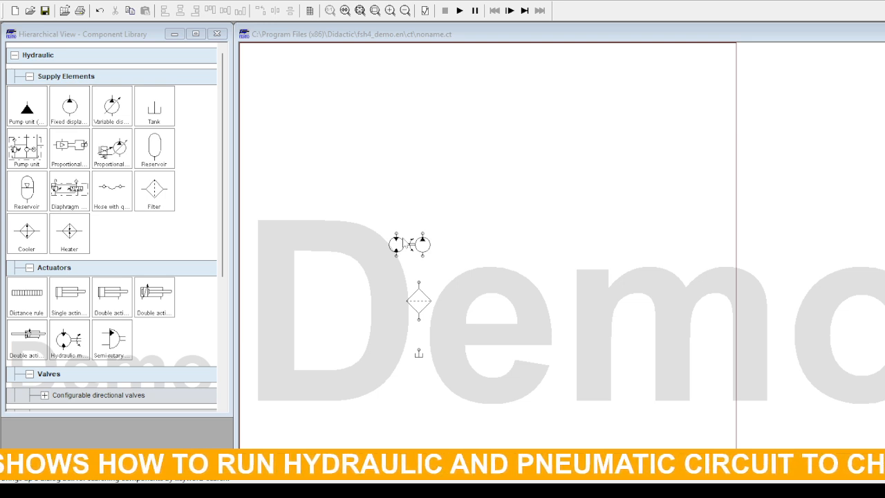
{"action": "left_click", "coordinate": [486, 373]}
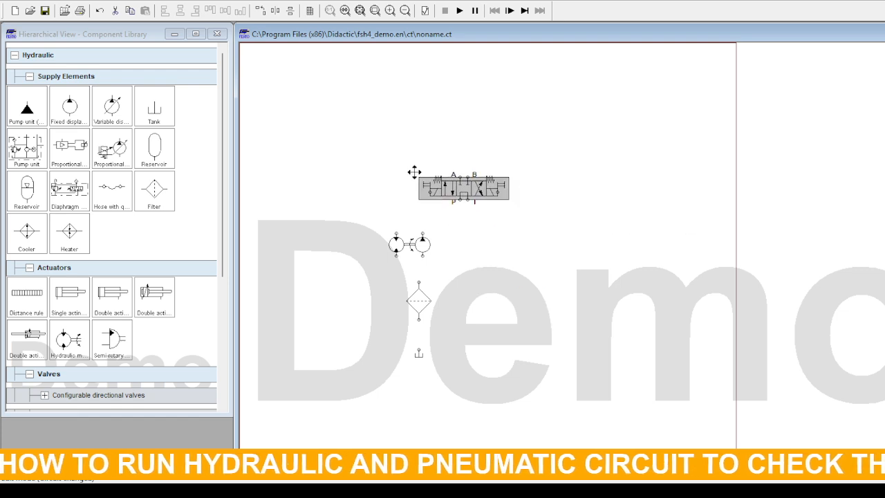
{"action": "left_click_drag", "start_coordinate": [413, 172], "coordinate": [369, 168]}
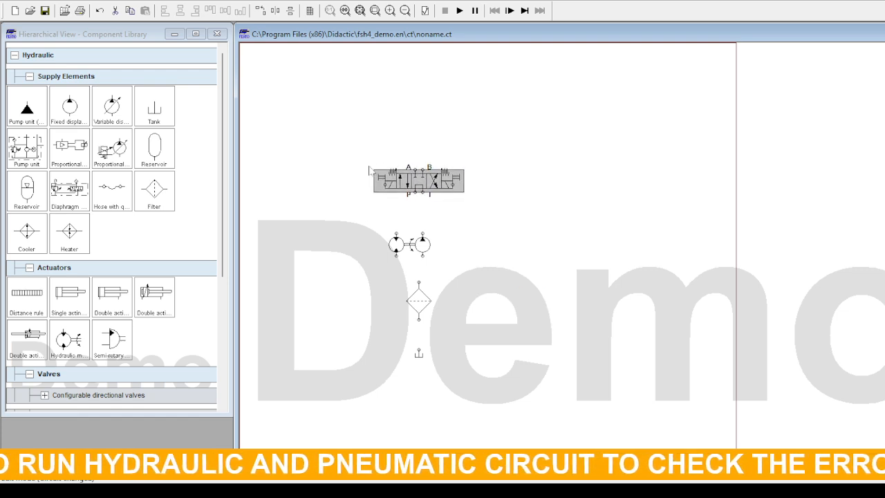
{"action": "left_click", "coordinate": [493, 205]}
- Replace the directional valve's solenoid and spring actuation with manual actuation at both ends
{"action": "double_click", "coordinate": [412, 177]}
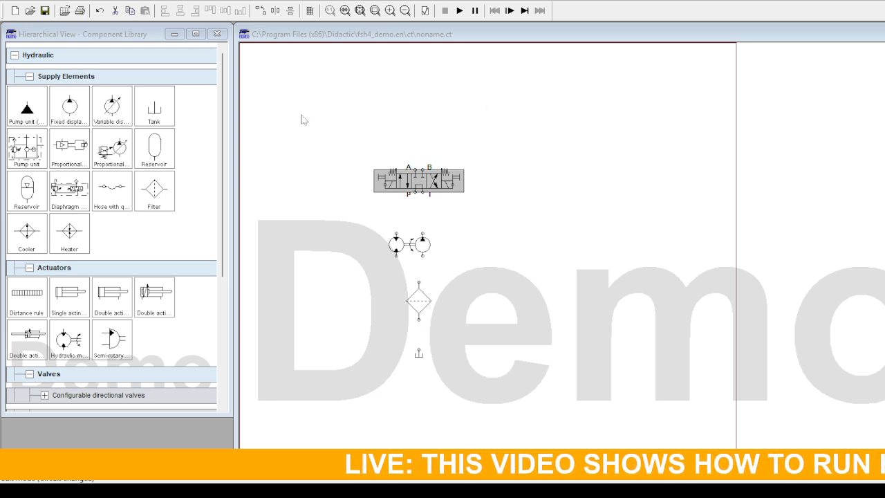
{"action": "left_click", "coordinate": [553, 379]}
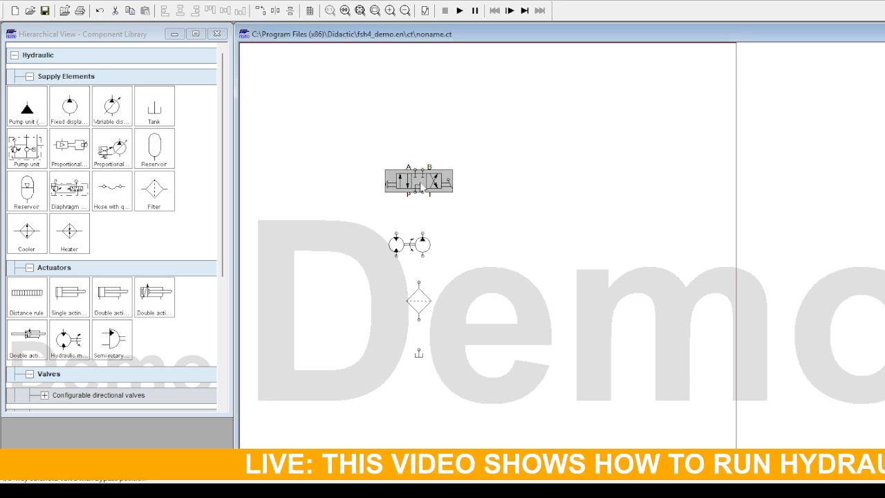
{"action": "left_click", "coordinate": [532, 210]}
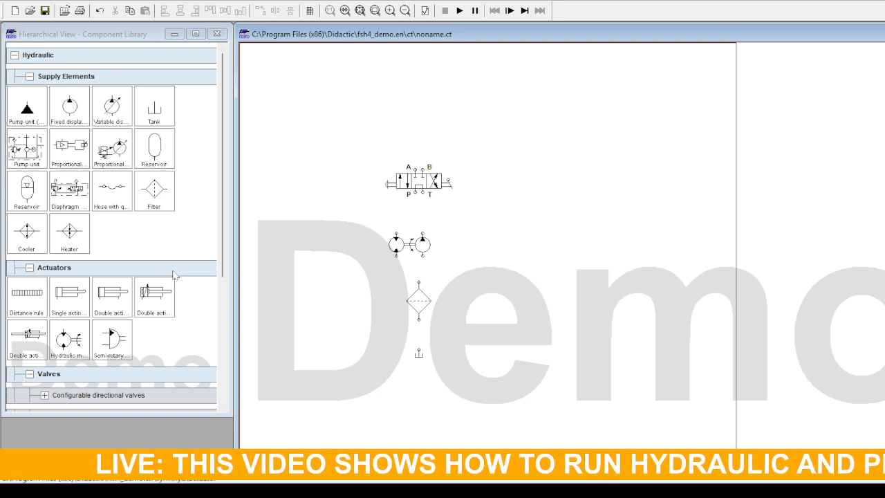
- Place a double acting cylinder from the actuators above and to the right of the directional valve
{"action": "left_click", "coordinate": [116, 301]}
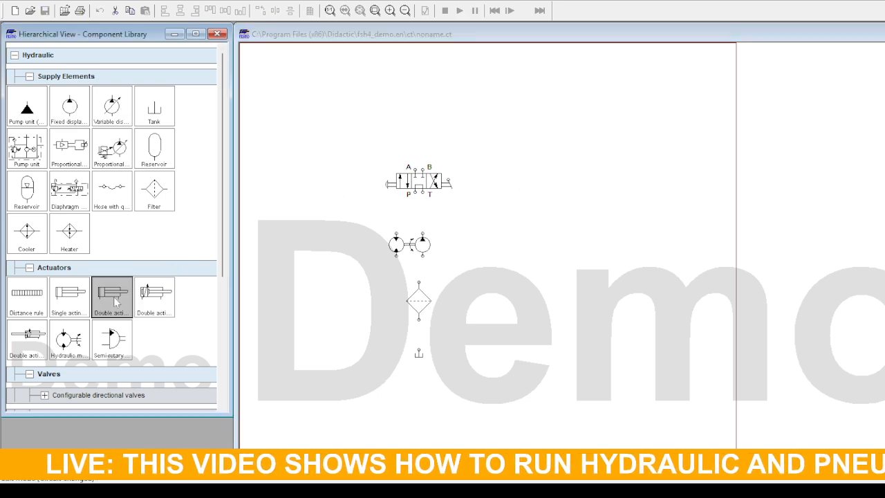
{"action": "left_click_drag", "start_coordinate": [116, 301], "coordinate": [566, 105]}
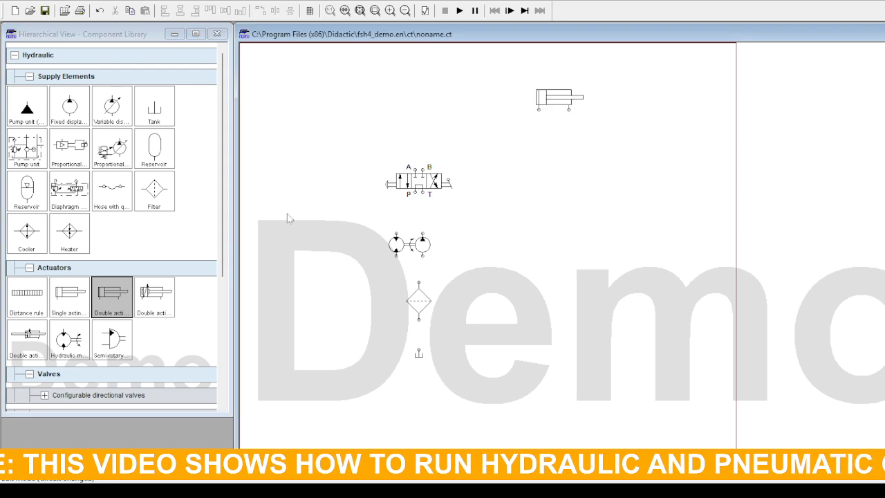
- Place a pressure relief valve from the pressure control valves to the right of the pump
{"action": "left_click_drag", "start_coordinate": [221, 247], "coordinate": [207, 316]}
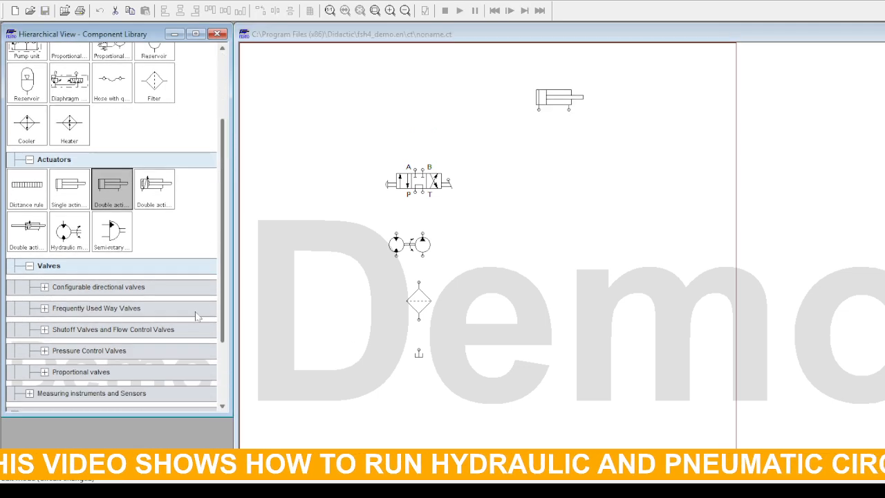
{"action": "left_click", "coordinate": [70, 272]}
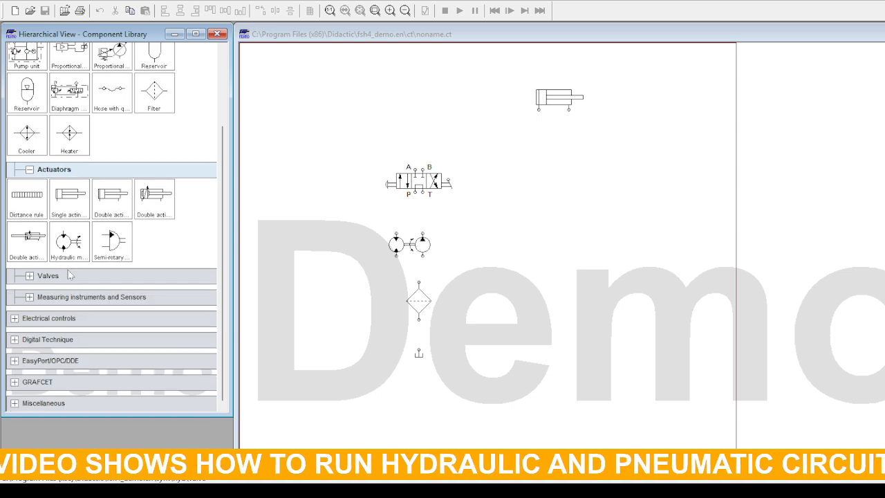
{"action": "left_click", "coordinate": [67, 273]}
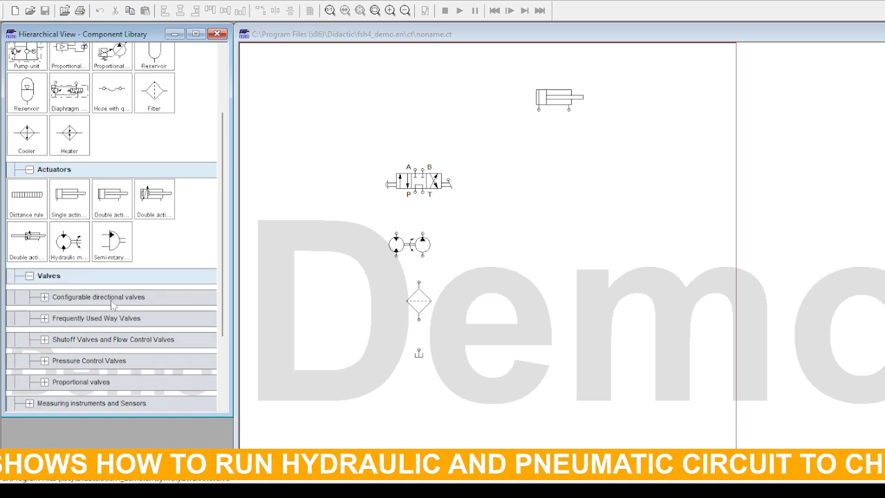
{"action": "left_click", "coordinate": [87, 363]}
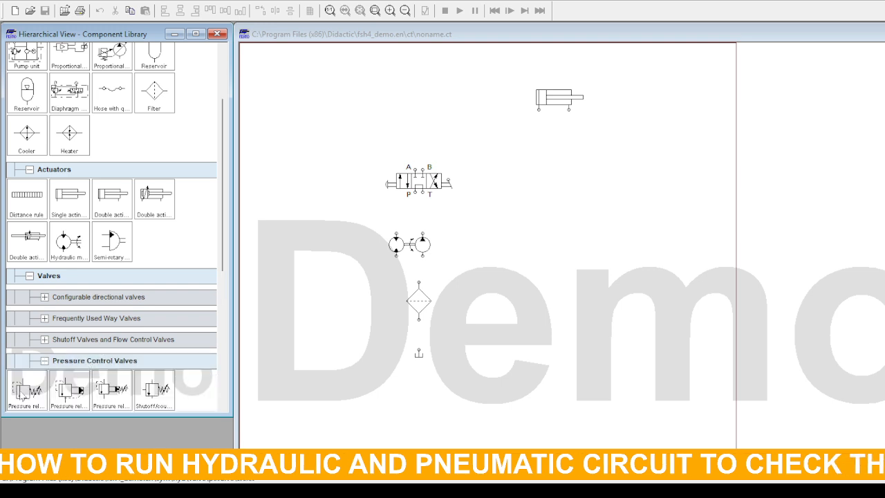
{"action": "left_click_drag", "start_coordinate": [25, 394], "coordinate": [533, 231]}
{"action": "left_click", "coordinate": [542, 282]}
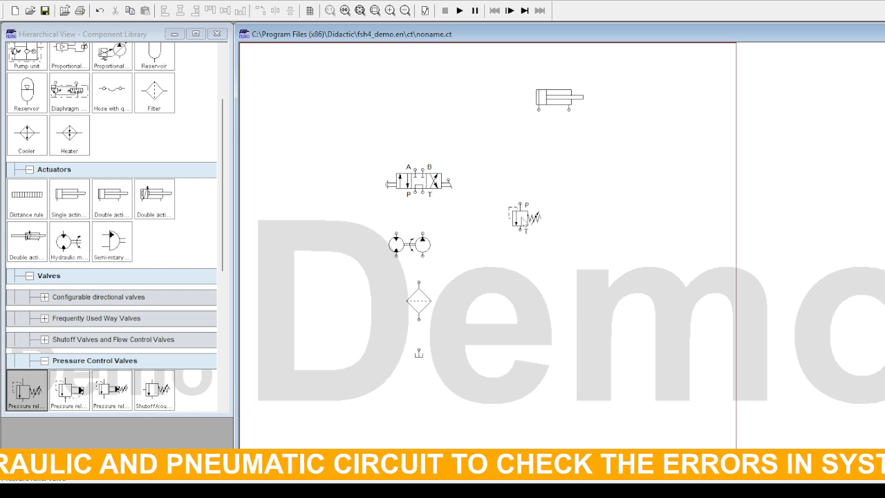
- Rotate the pressure relief valve by 90° so that its P port faces the pump
{"action": "left_click", "coordinate": [524, 219]}
{"action": "mouse_move", "coordinate": [524, 219]}
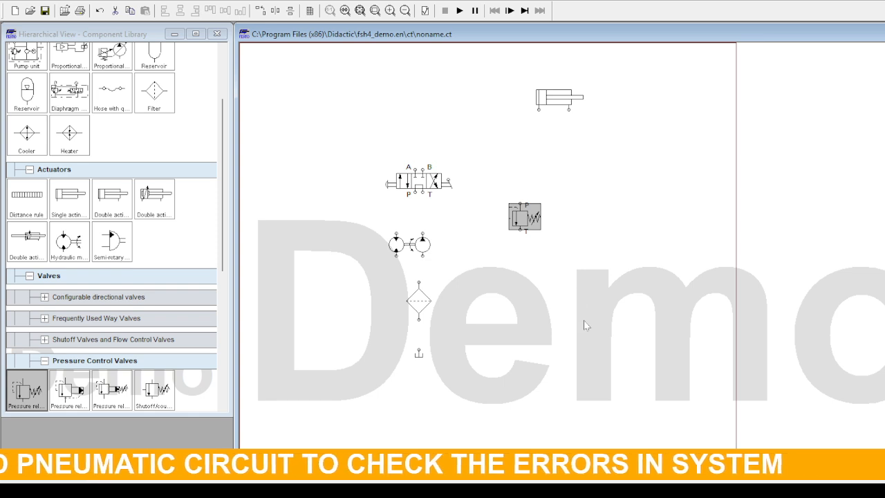
{"action": "key", "text": "ctrl+r"}
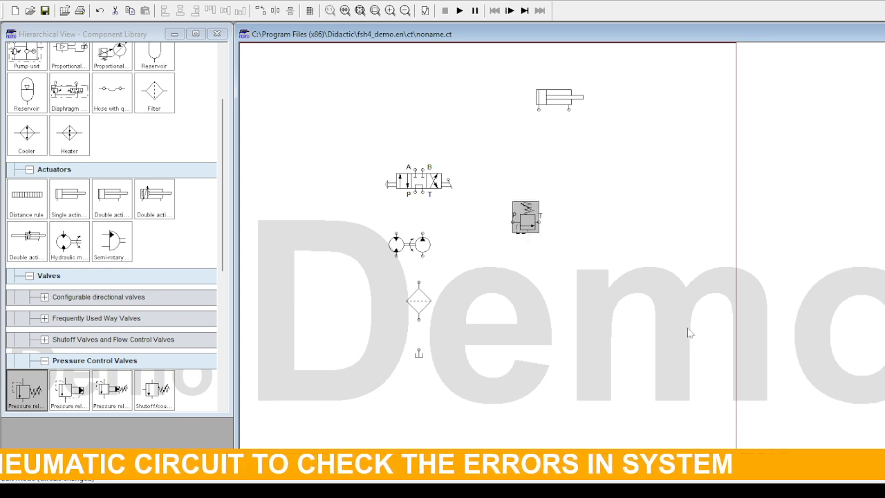
{"action": "left_click", "coordinate": [568, 256]}
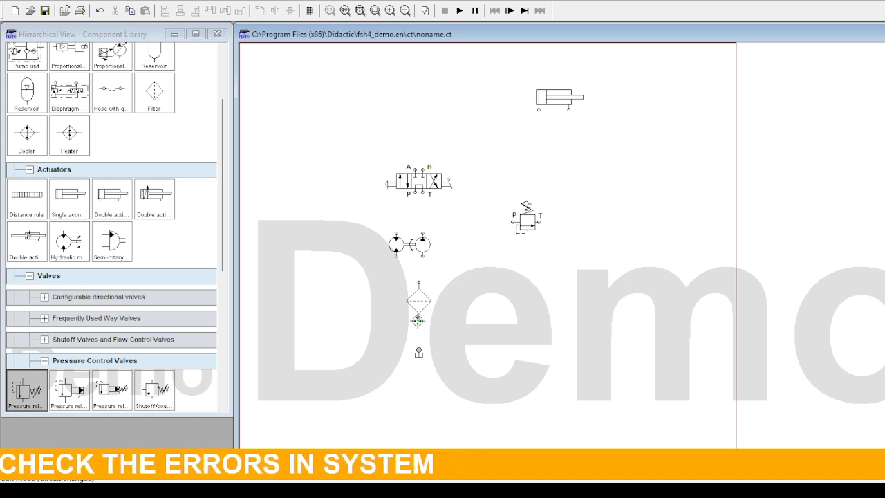
- Connect the tank through the filter and pump to the directional valve's P port, and branch the pump outlet line to the relief valve's P port
{"action": "left_click_drag", "start_coordinate": [418, 320], "coordinate": [418, 349]}
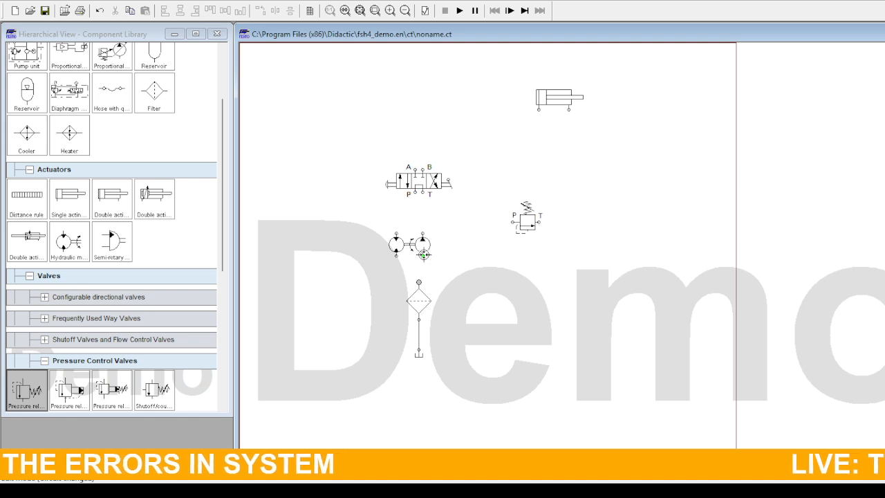
{"action": "left_click_drag", "start_coordinate": [424, 255], "coordinate": [418, 281]}
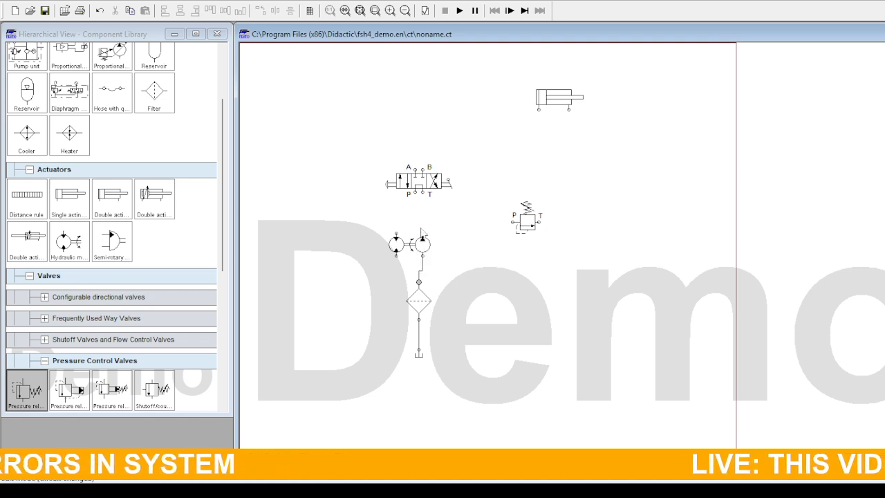
{"action": "left_click_drag", "start_coordinate": [422, 233], "coordinate": [414, 194]}
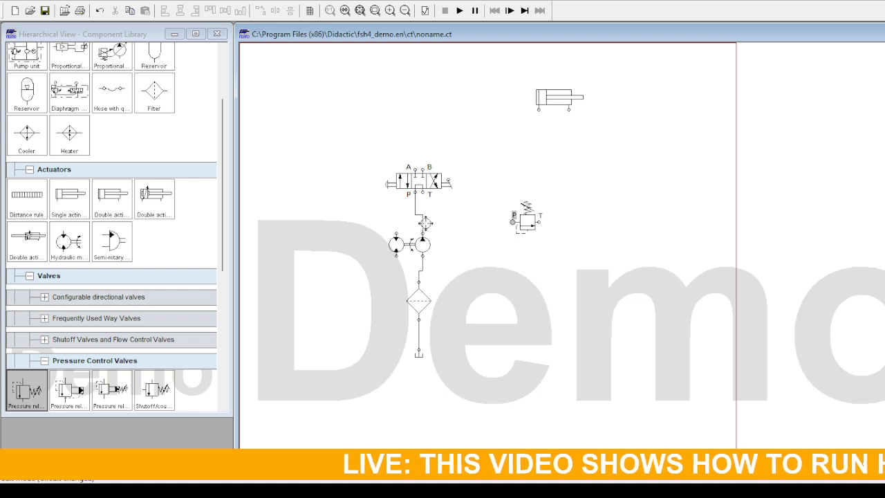
{"action": "left_click_drag", "start_coordinate": [421, 223], "coordinate": [513, 222]}
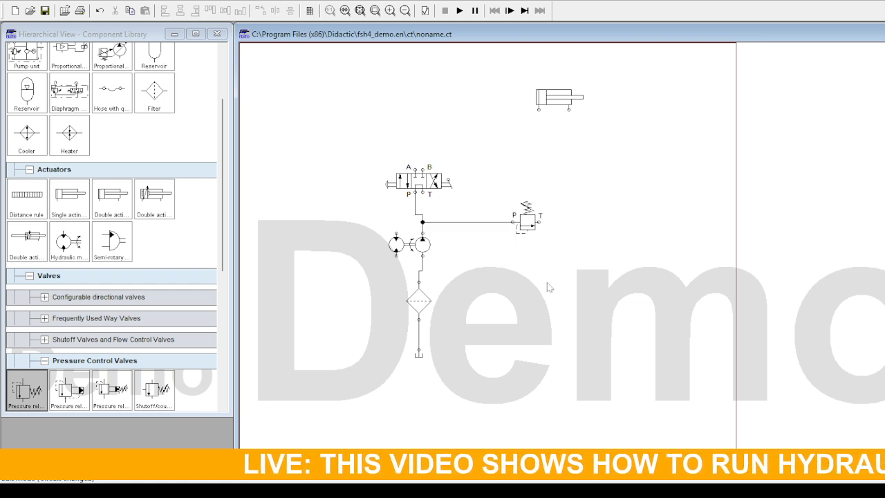
- Bring the tank symbol among the supply elements of the component library into view
{"action": "left_click", "coordinate": [226, 122]}
{"action": "left_click_drag", "start_coordinate": [226, 122], "coordinate": [221, 53]}
{"action": "double_click", "coordinate": [153, 109]}
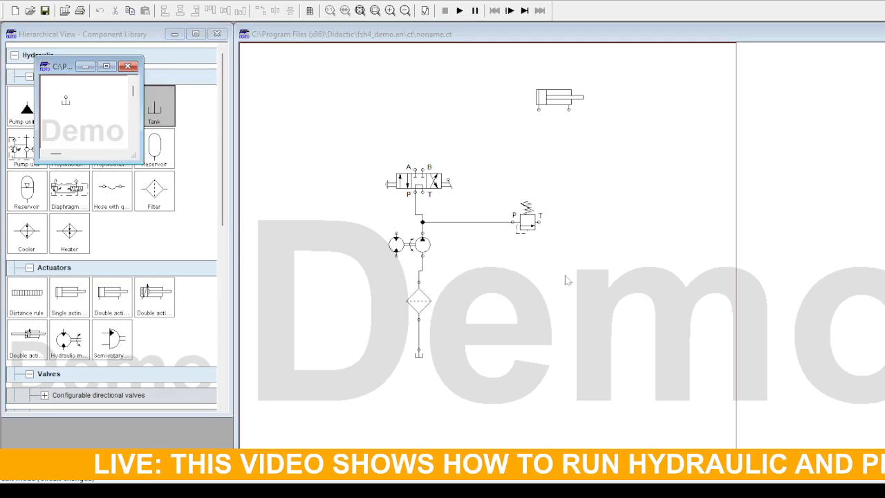
{"action": "left_click", "coordinate": [127, 67]}
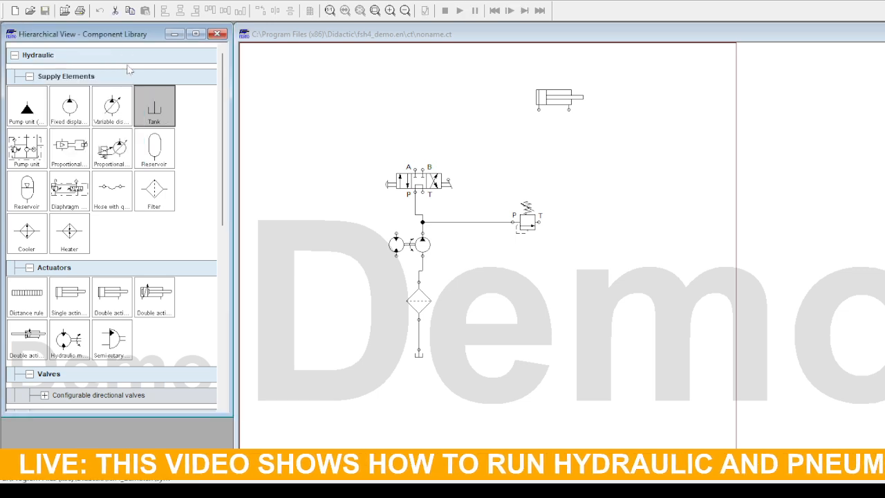
{"action": "double_click", "coordinate": [153, 102]}
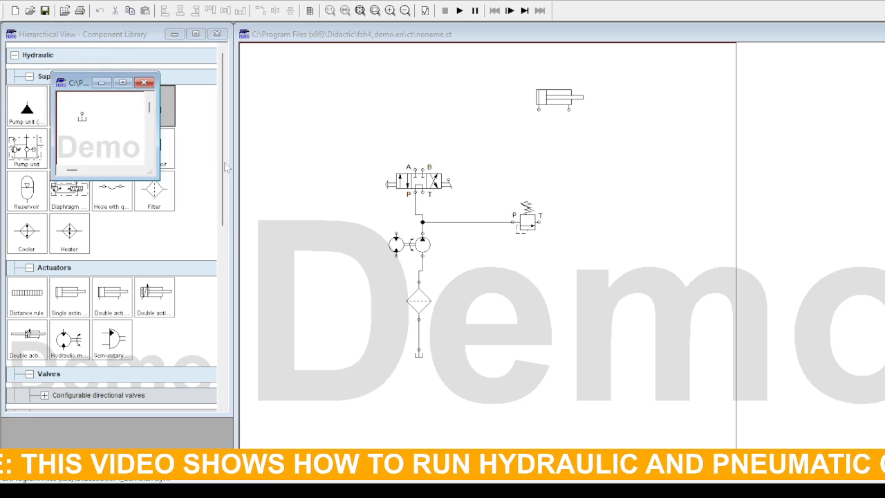
{"action": "left_click", "coordinate": [143, 82]}
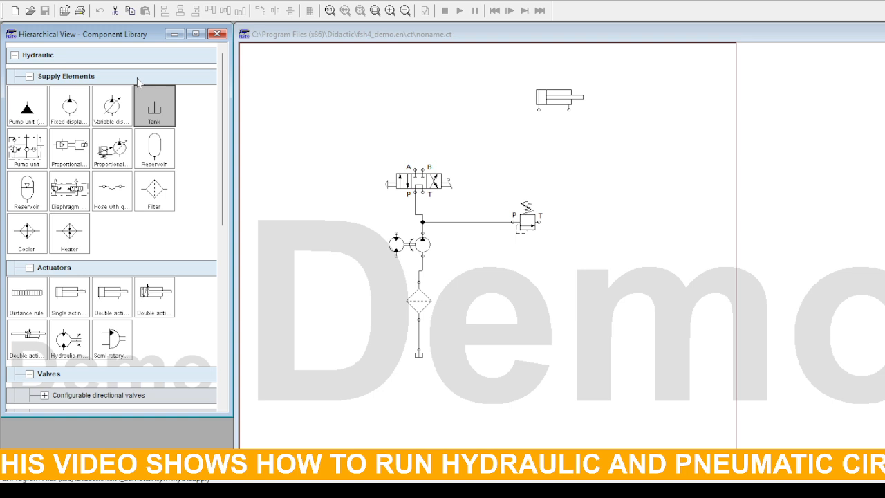
- Place a tank below and to the right of the pressure relief valve and connect the relief valve's T port to it
{"action": "left_click", "coordinate": [210, 151]}
{"action": "left_click", "coordinate": [157, 114]}
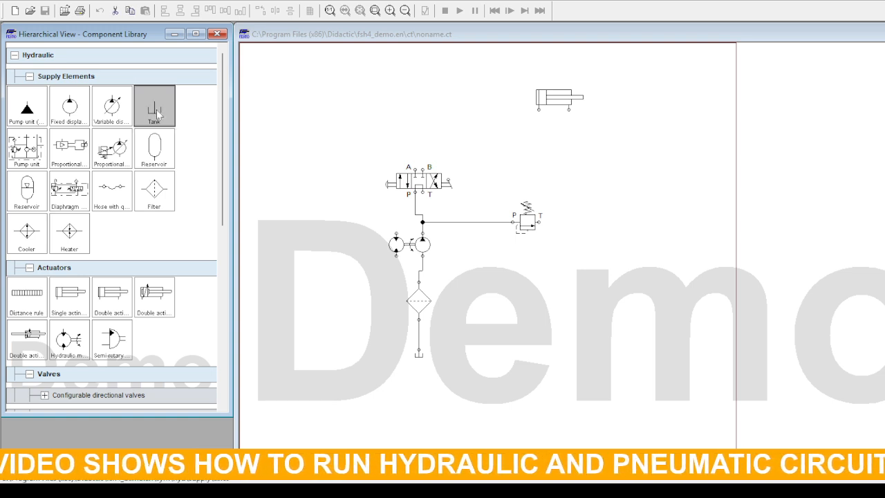
{"action": "left_click_drag", "start_coordinate": [158, 114], "coordinate": [555, 252]}
{"action": "left_click_drag", "start_coordinate": [540, 223], "coordinate": [557, 256]}
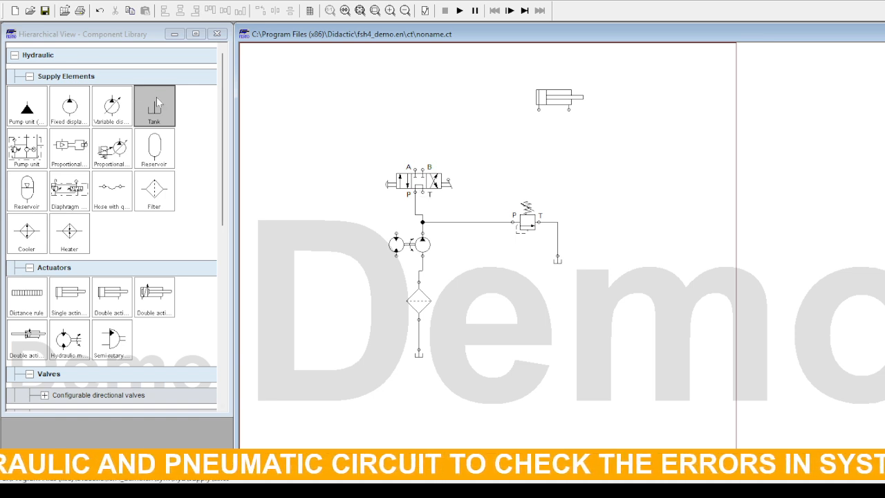
- Place another tank below and to the right of the directional valve, raise the valve slightly, and connect its T port to that tank
{"action": "left_click_drag", "start_coordinate": [156, 97], "coordinate": [466, 202]}
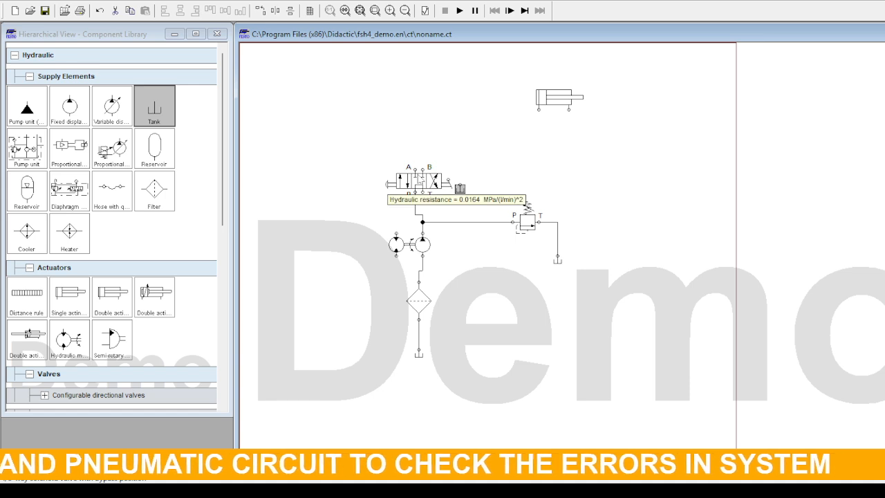
{"action": "left_click_drag", "start_coordinate": [416, 181], "coordinate": [415, 152]}
{"action": "left_click_drag", "start_coordinate": [459, 188], "coordinate": [457, 199]}
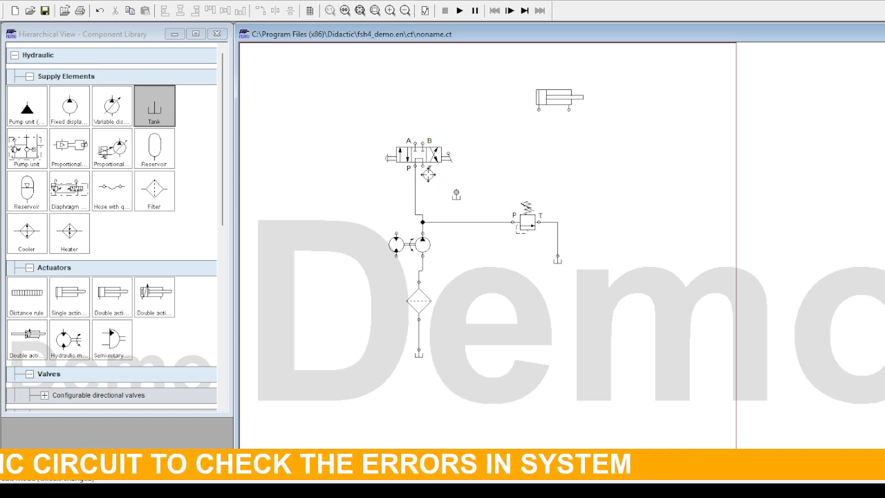
{"action": "left_click_drag", "start_coordinate": [420, 167], "coordinate": [456, 192]}
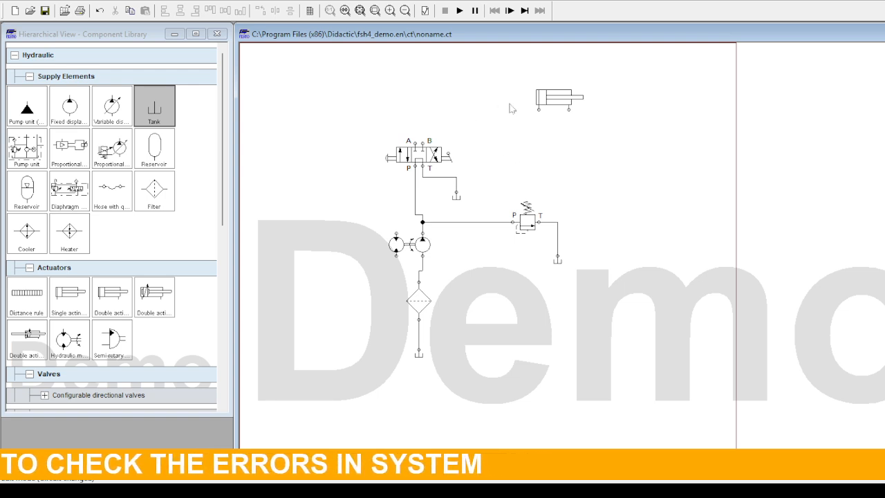
- Move the double acting cylinder slightly higher above the directional valve
{"action": "left_click", "coordinate": [559, 100]}
{"action": "left_click_drag", "start_coordinate": [558, 100], "coordinate": [563, 77]}
{"action": "left_click", "coordinate": [557, 136]}
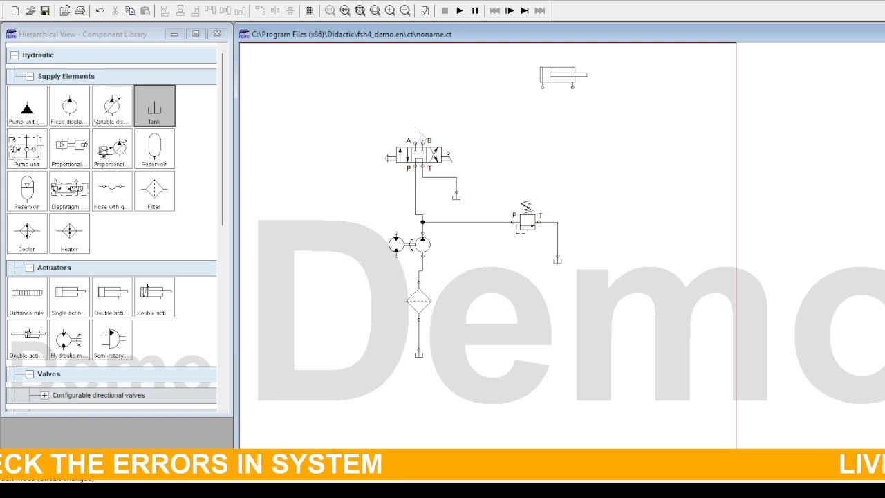
- Connect valve port A to the cylinder's piston-side port and B to its rod-side port, routing the B line just below the A line
{"action": "left_click_drag", "start_coordinate": [412, 142], "coordinate": [543, 87]}
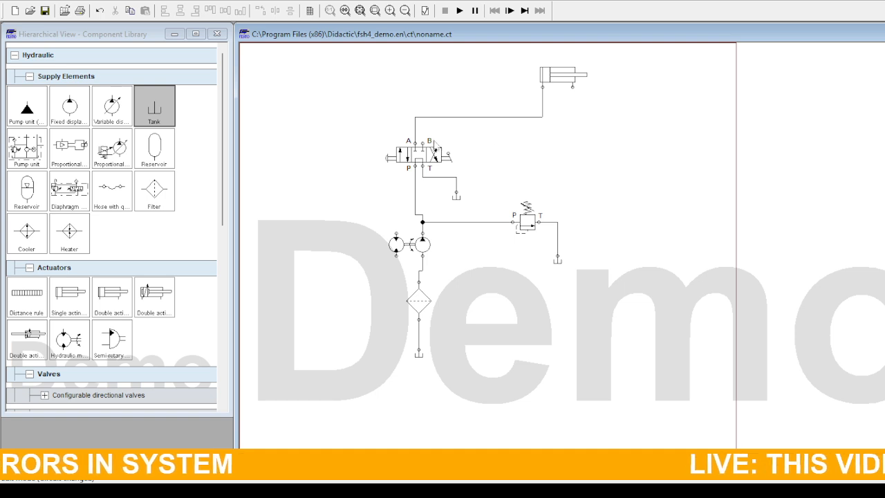
{"action": "left_click_drag", "start_coordinate": [423, 143], "coordinate": [572, 87]}
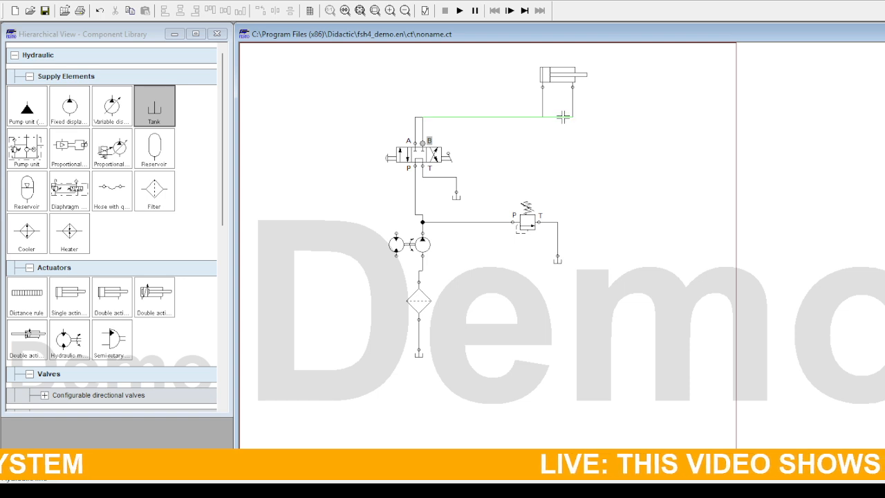
{"action": "left_click_drag", "start_coordinate": [564, 118], "coordinate": [563, 125]}
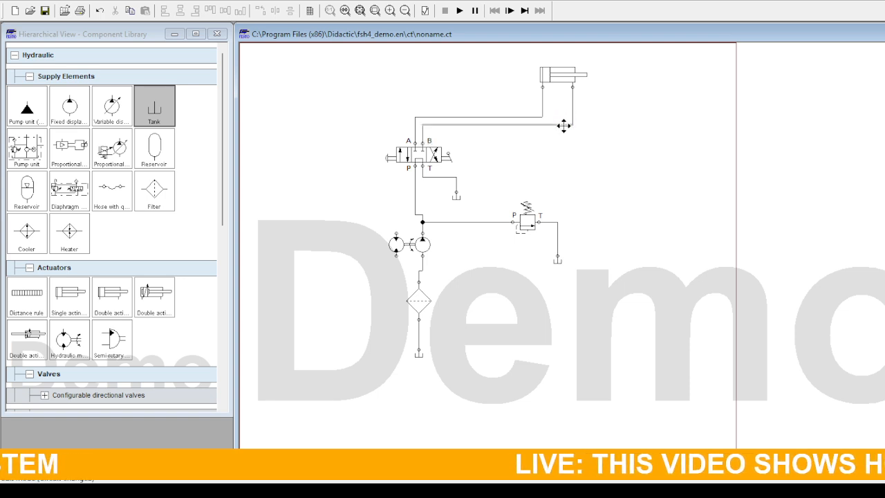
{"action": "left_click", "coordinate": [643, 135]}
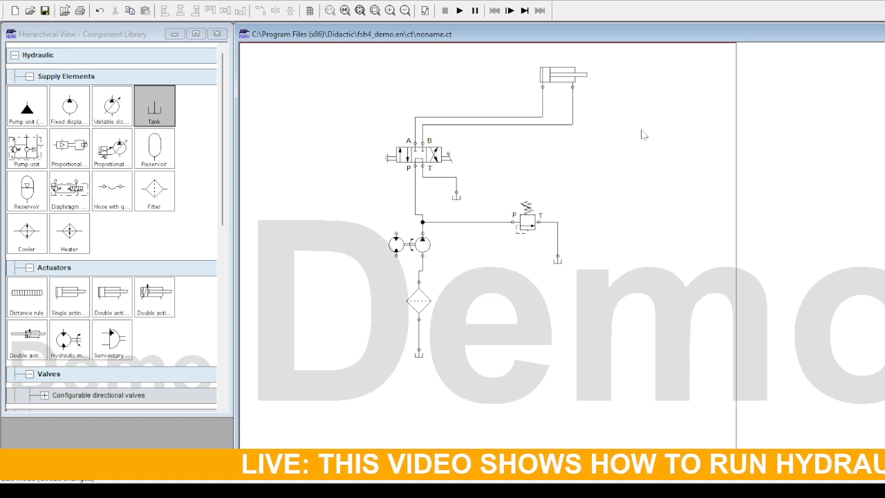
- Start the simulation of the completed hydraulic circuit
{"action": "left_click", "coordinate": [459, 11]}
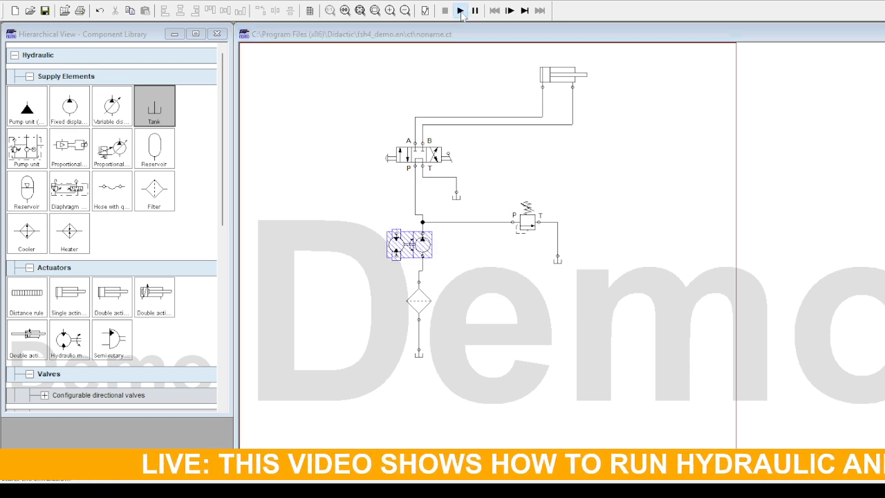
{"action": "left_click", "coordinate": [432, 259]}
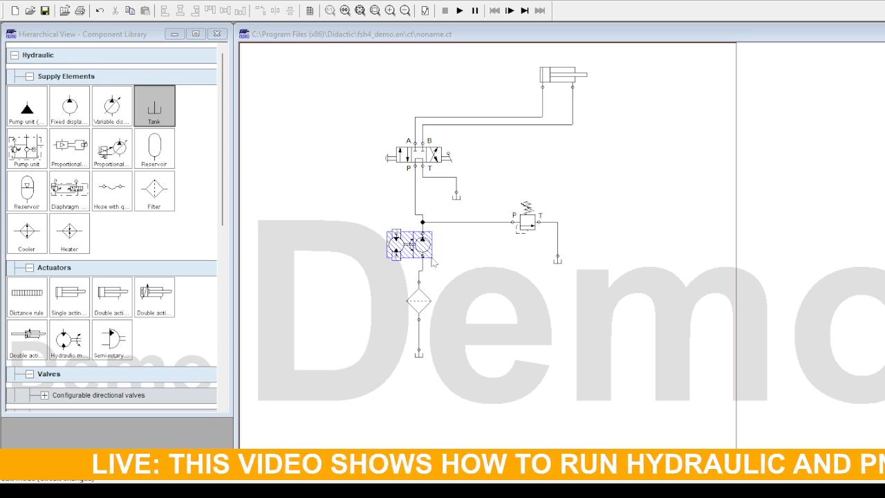
{"action": "left_click", "coordinate": [432, 258]}
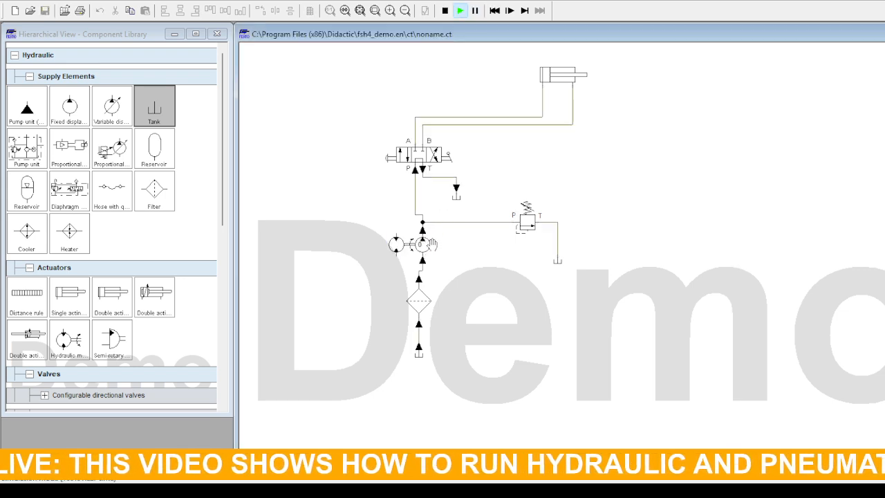
{"action": "left_click", "coordinate": [461, 10]}
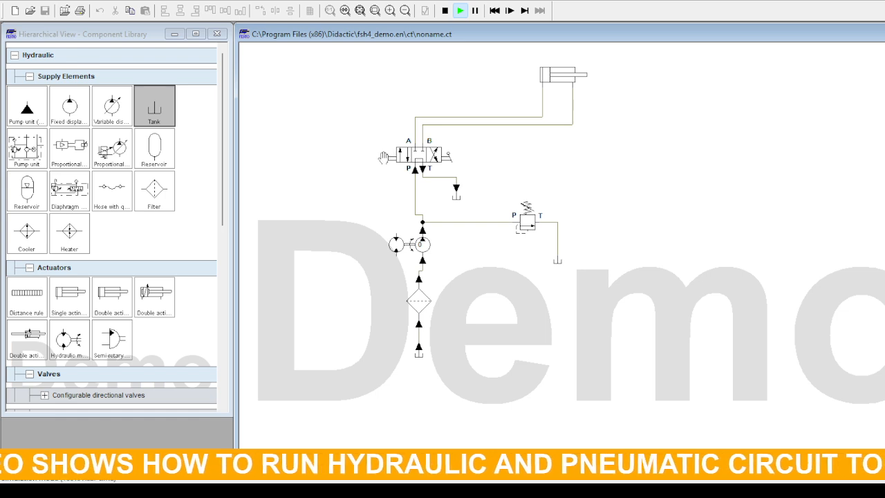
- Shift the directional valve to its parallel-flow position to extend the cylinder, return it to centre, and shift it to crossed flow to retract
{"action": "left_click", "coordinate": [390, 156]}
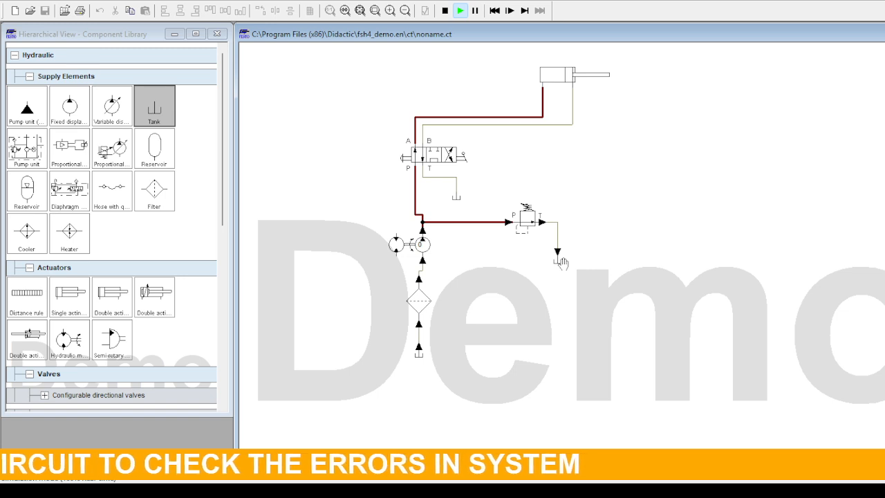
{"action": "left_click", "coordinate": [460, 158]}
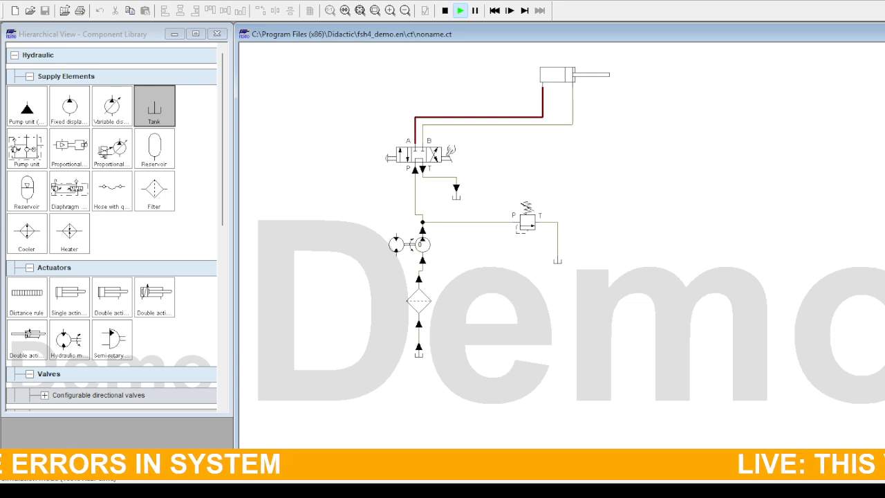
{"action": "left_click", "coordinate": [449, 152]}
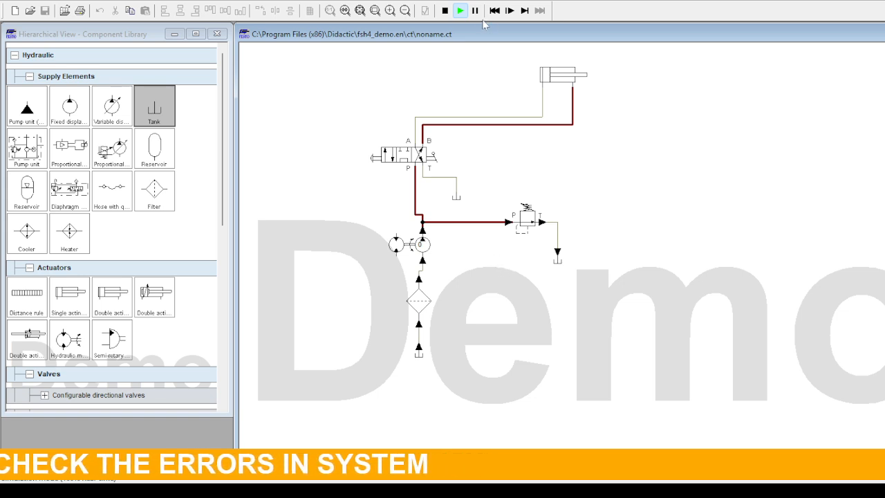
- Centre the directional valve again and repeat the extend and retract cycle in the running simulation
{"action": "left_click", "coordinate": [460, 10]}
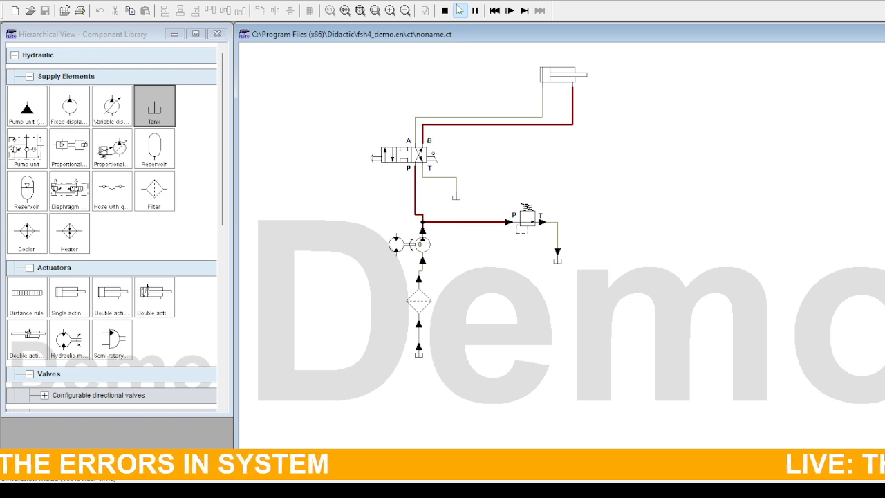
{"action": "left_click", "coordinate": [438, 158]}
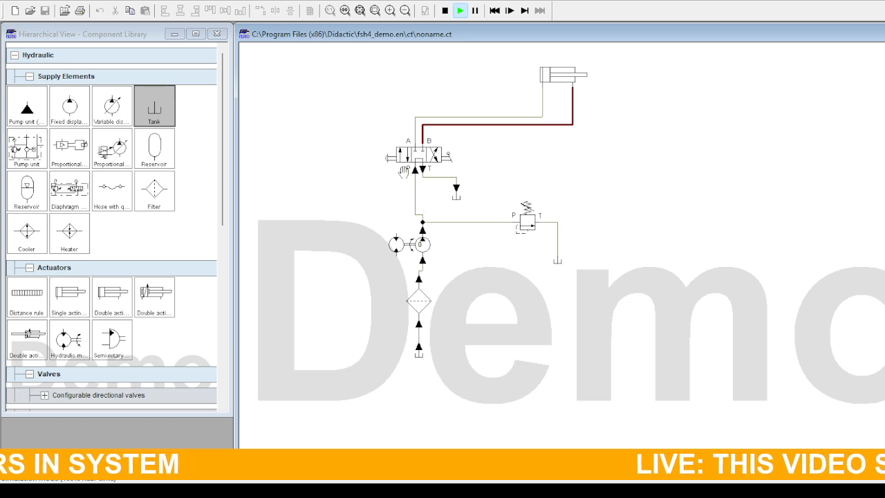
{"action": "left_click", "coordinate": [390, 155]}
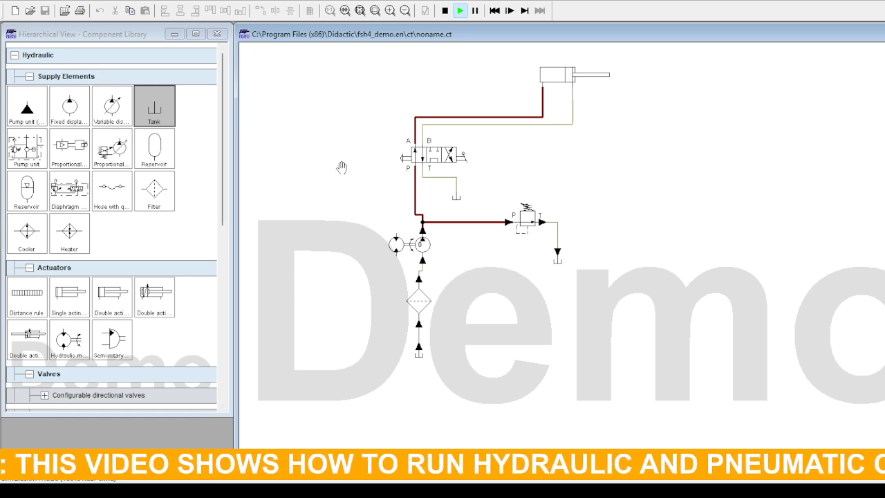
{"action": "left_click", "coordinate": [461, 156]}
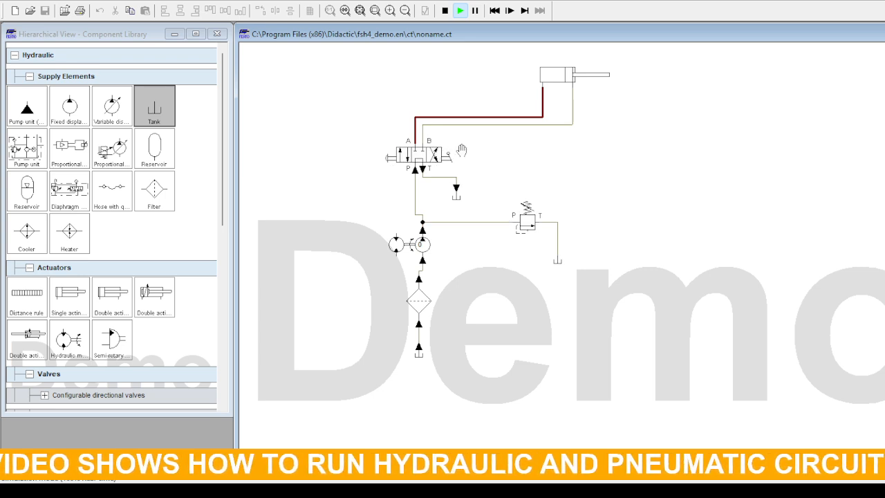
{"action": "left_click", "coordinate": [454, 149]}
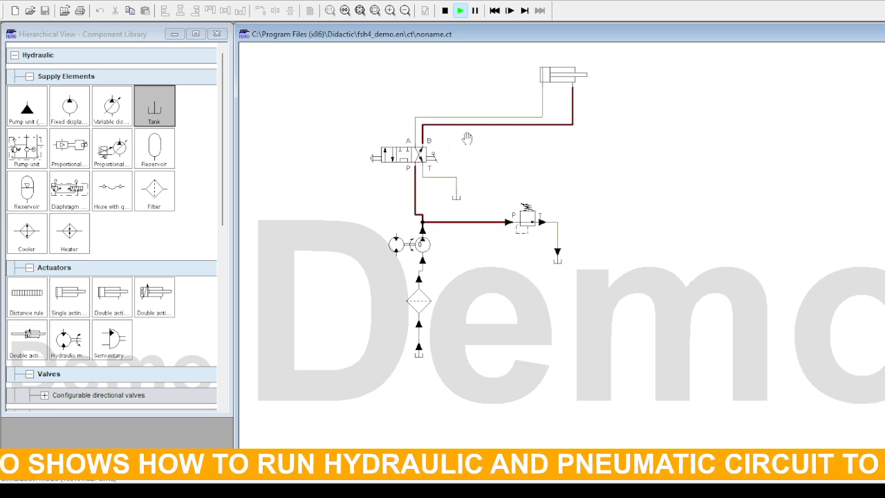